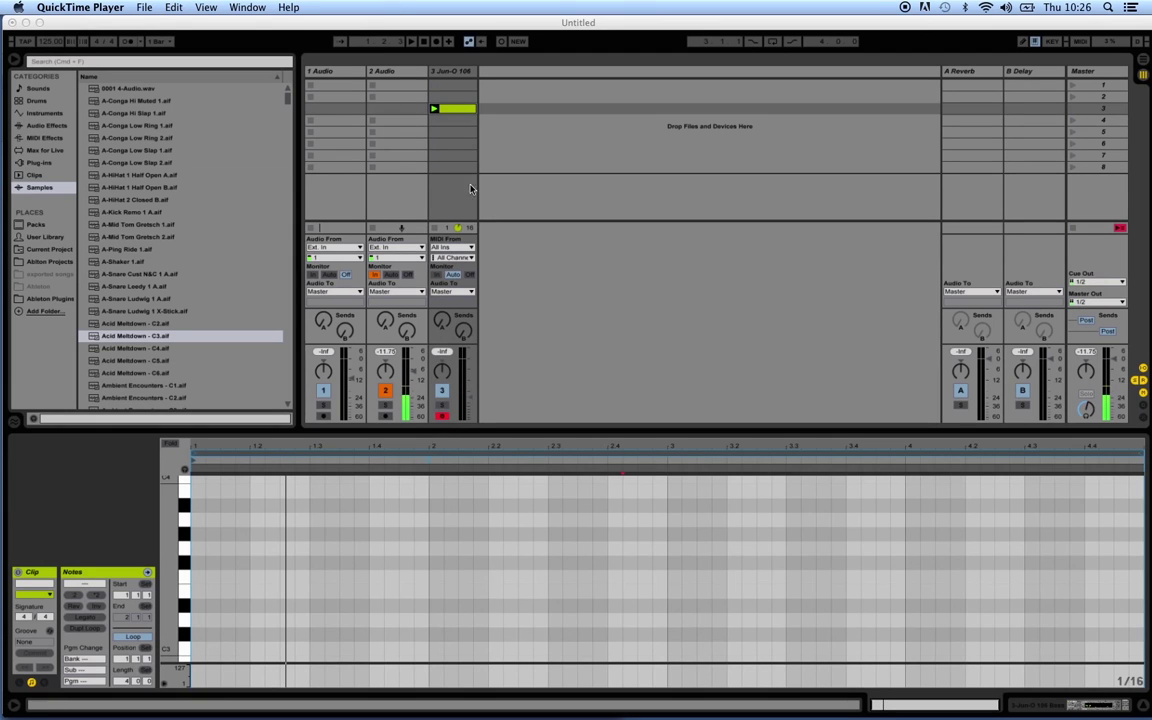
Play a note on the armed Jun-O 106 track from the computer keyboard
click(443, 417)
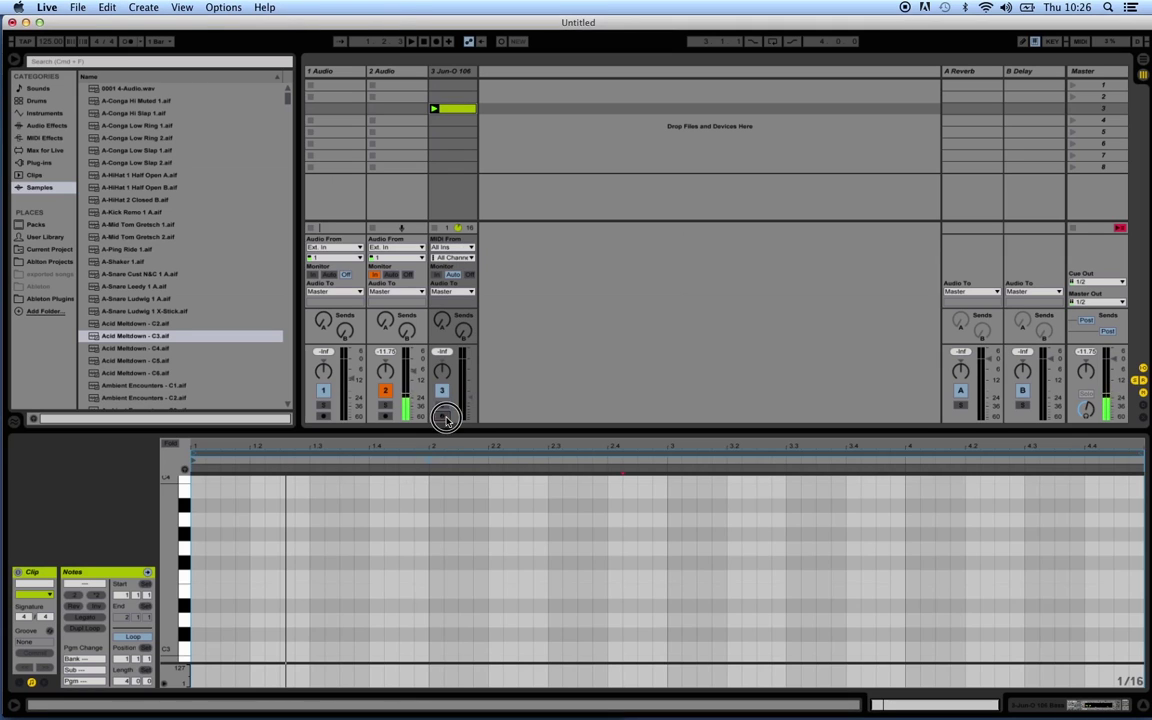
key(a)
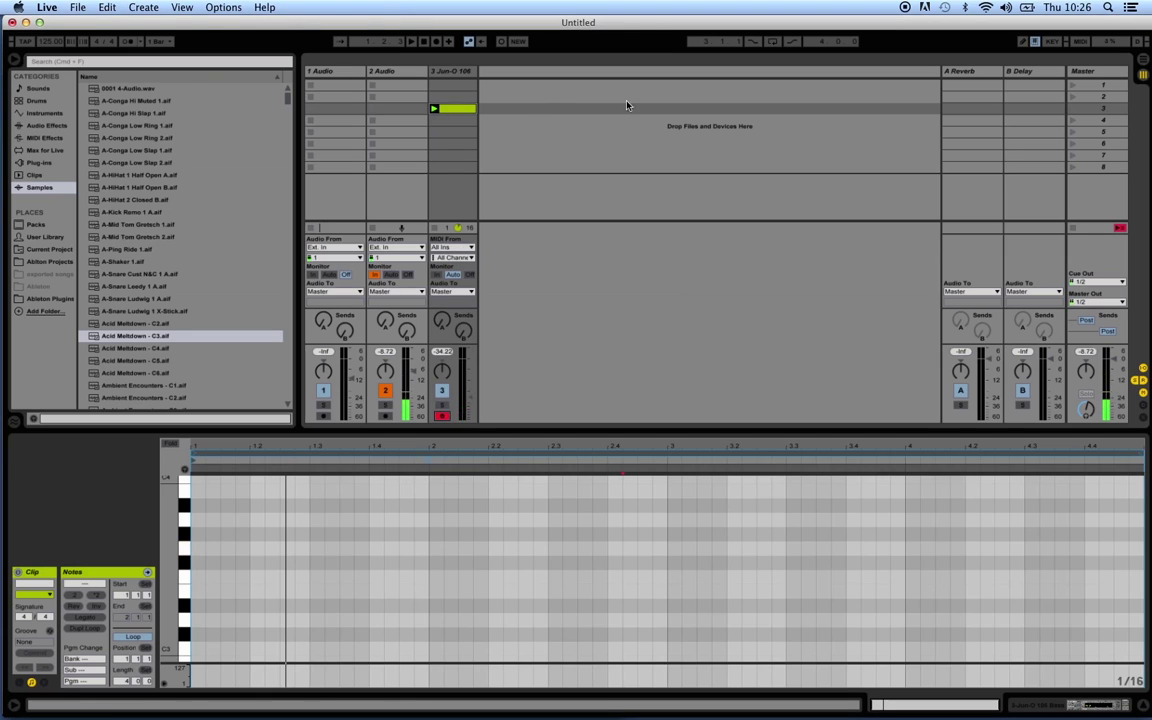
right_click(515, 106)
Insert a new MIDI track and load the Kit-Core 909 drum rack from Drums onto it
click(551, 120)
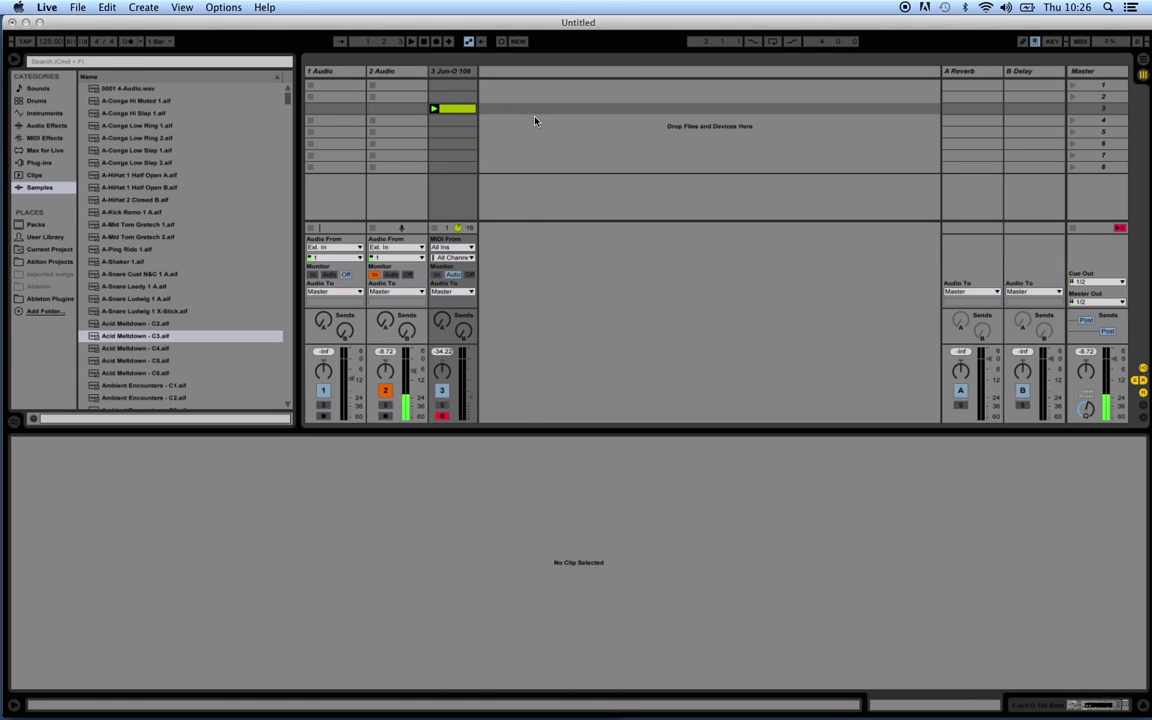
click(33, 101)
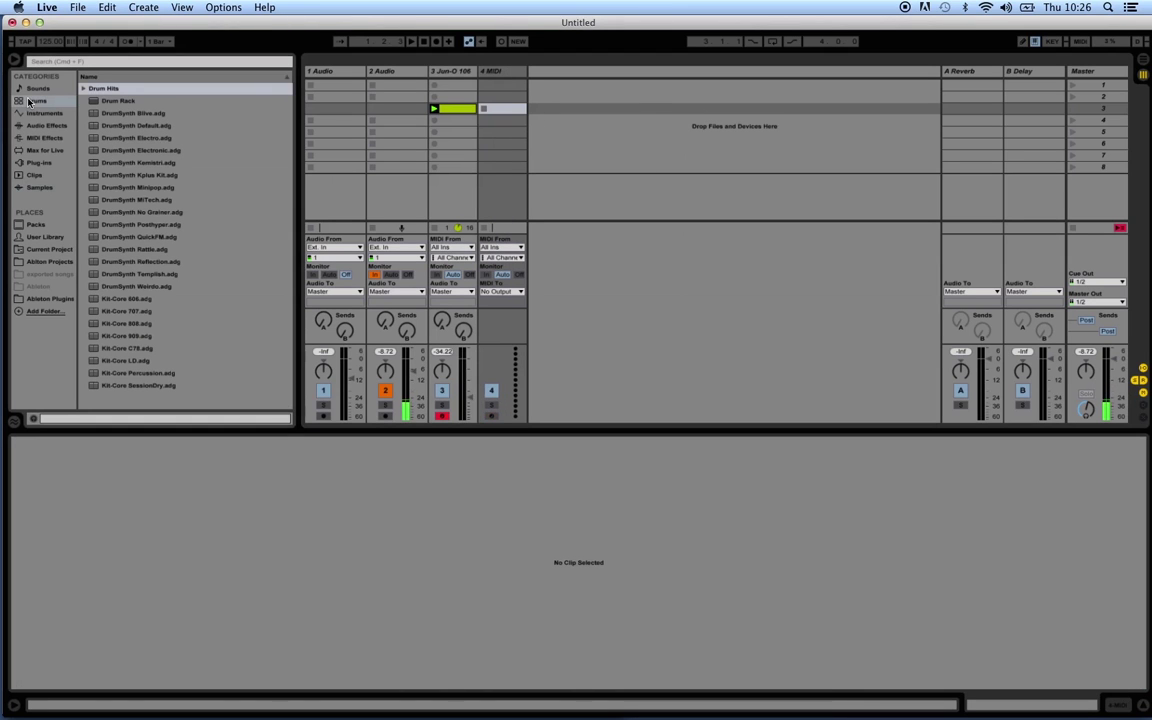
click(137, 335)
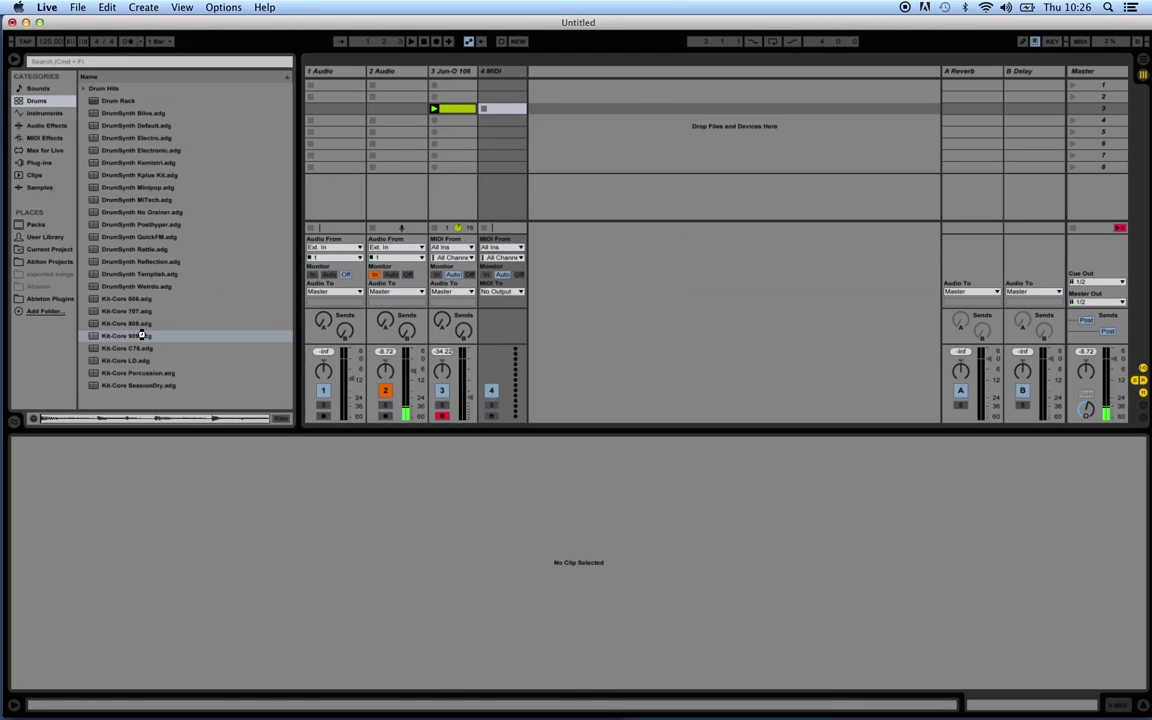
drag(140, 335, 516, 96)
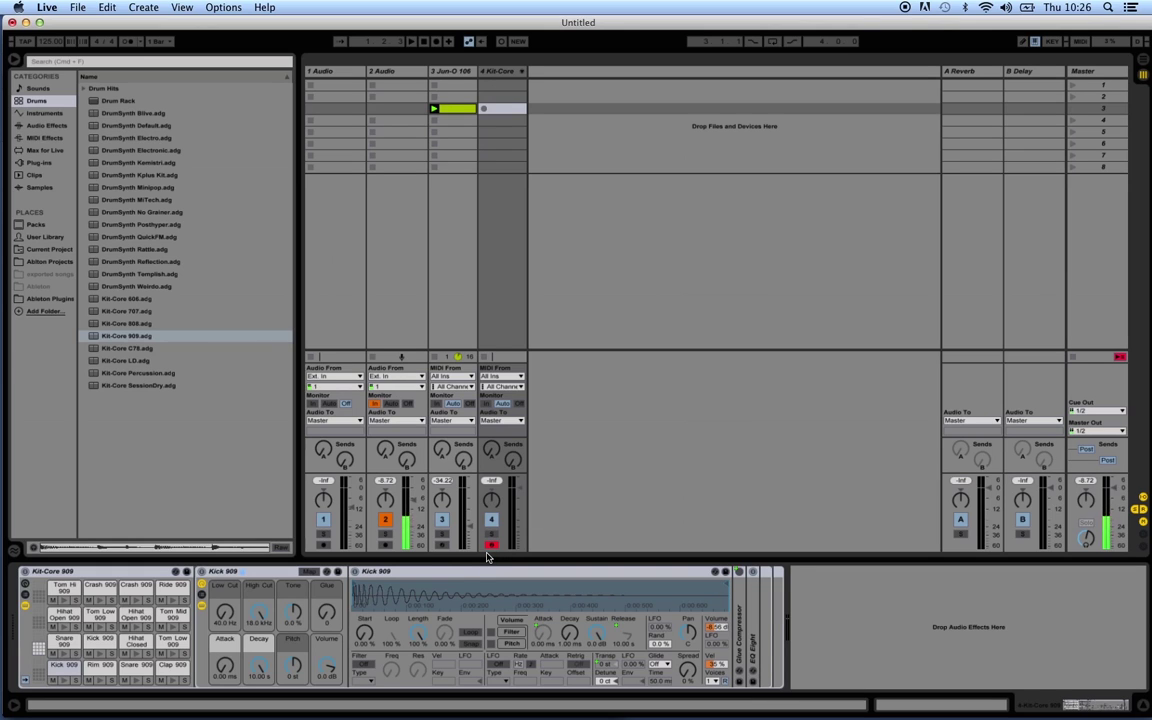
Hide the Kick 909 chain's devices so only the drum rack pads show
key(Delete)
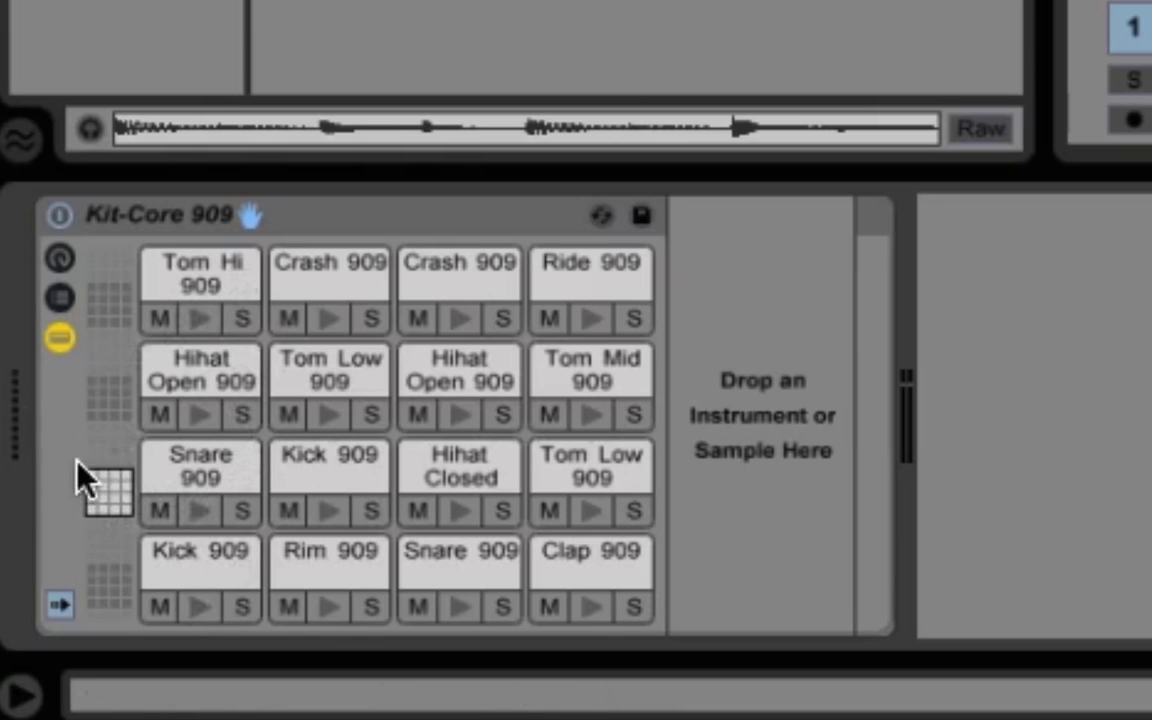
drag(98, 478, 110, 405)
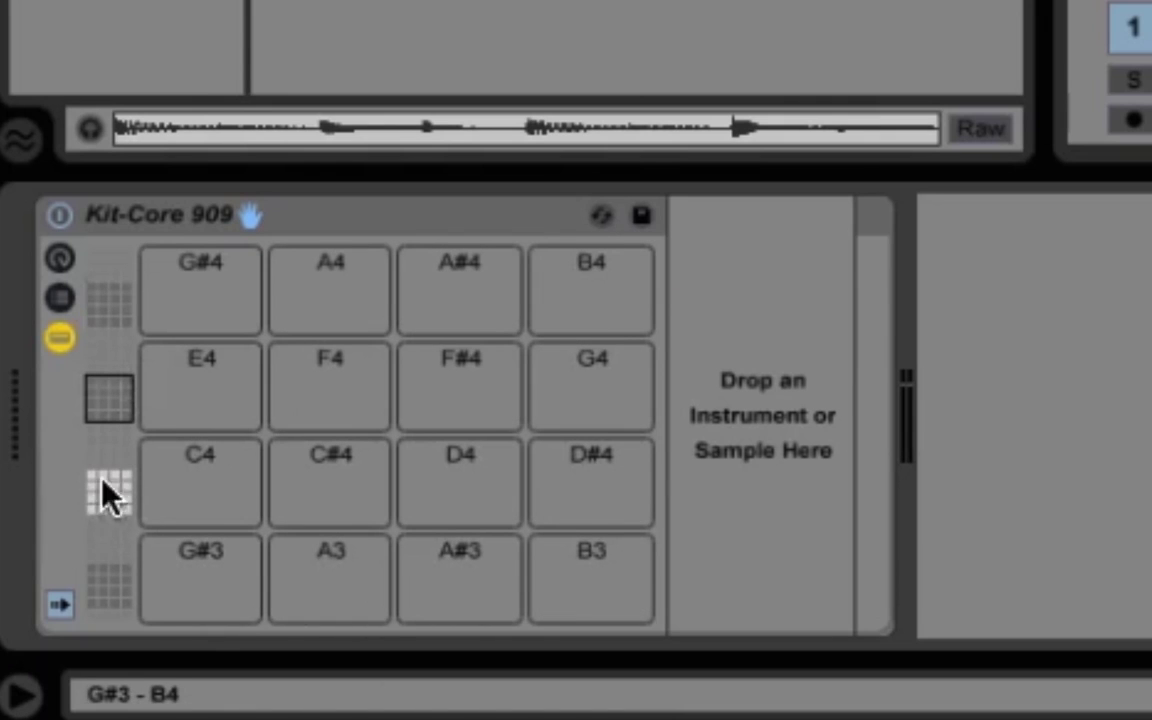
click(110, 491)
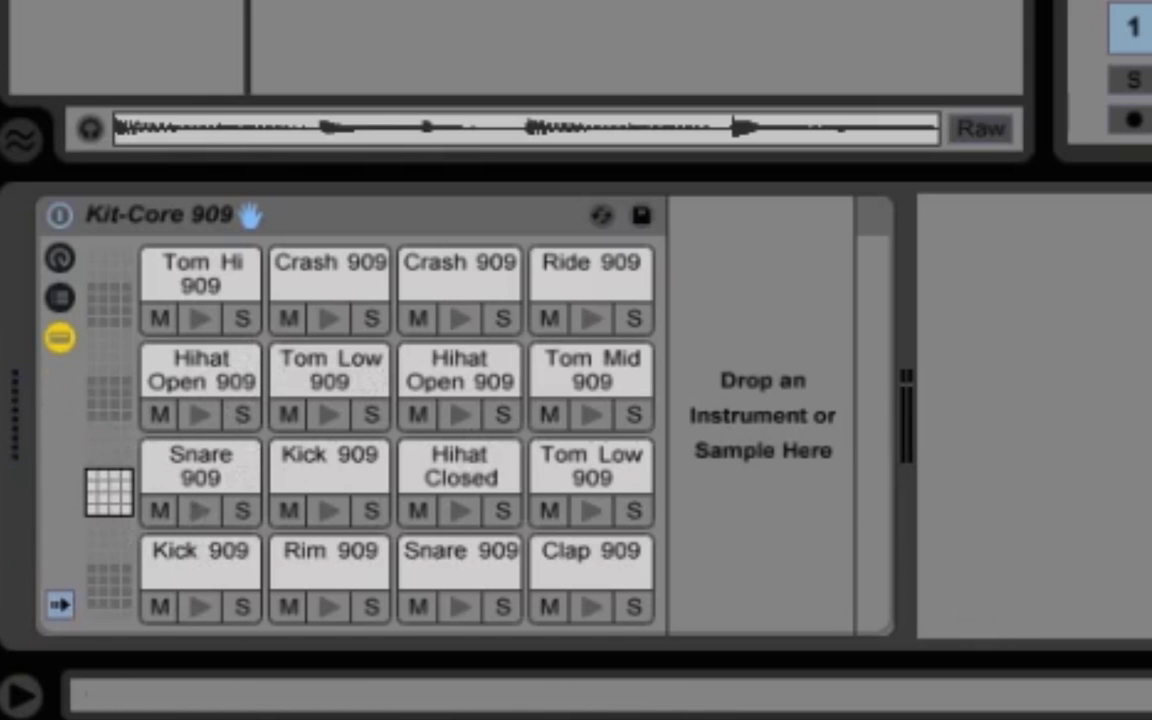
Audition Tom Hi 909 in the C2–D3 octave, then drop to C1–D2 and play Kick 909
key(z)
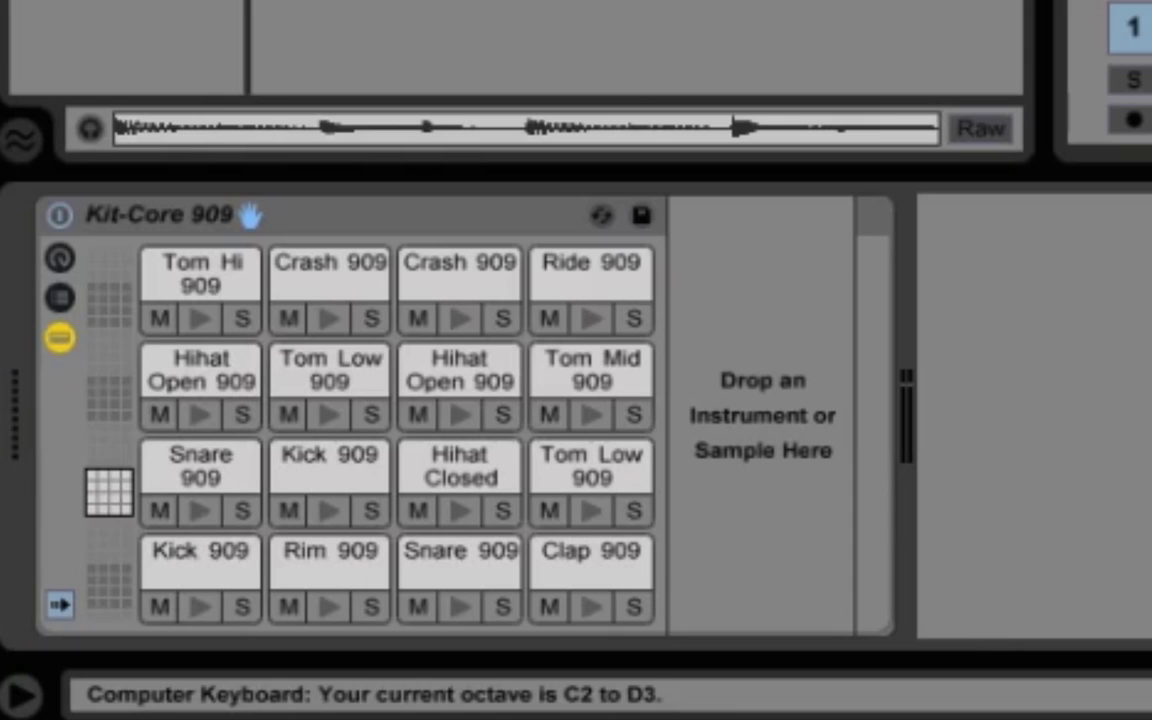
key(a)
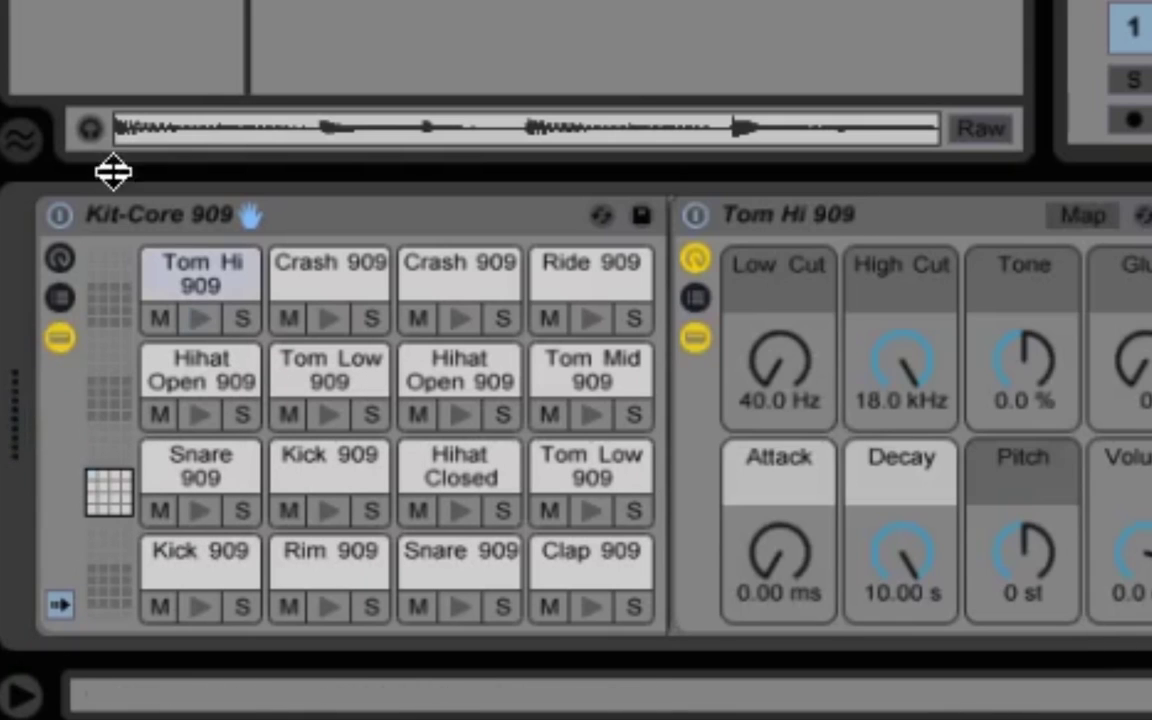
click(196, 318)
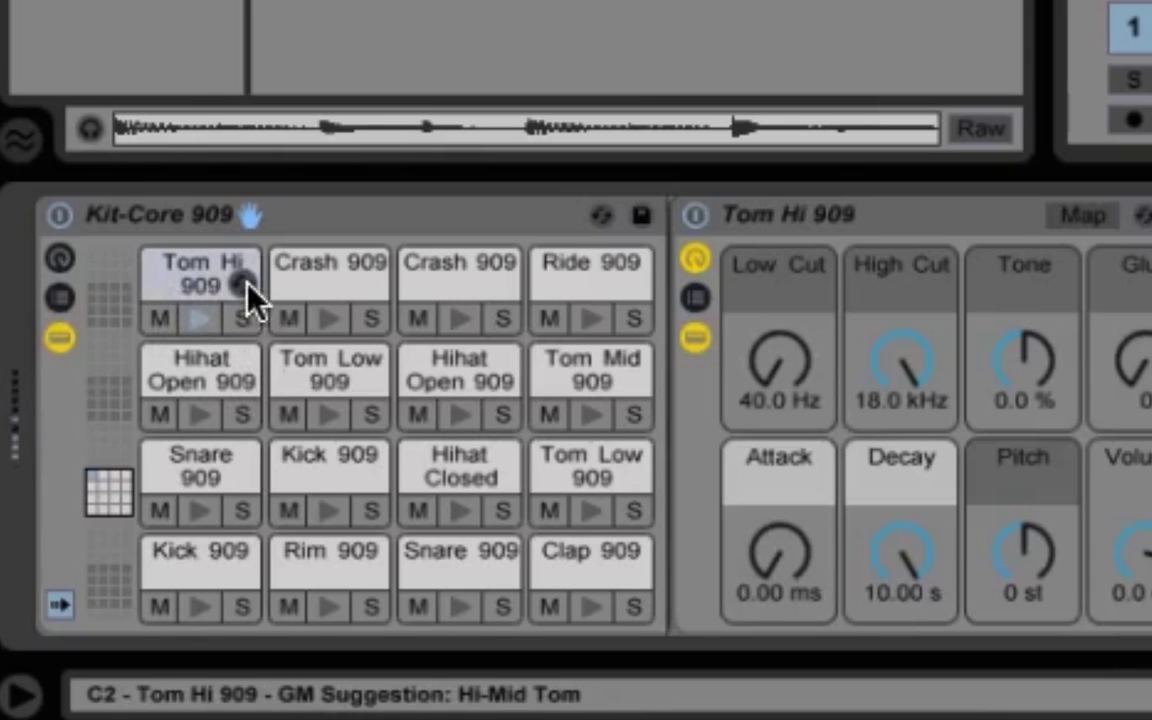
click(194, 312)
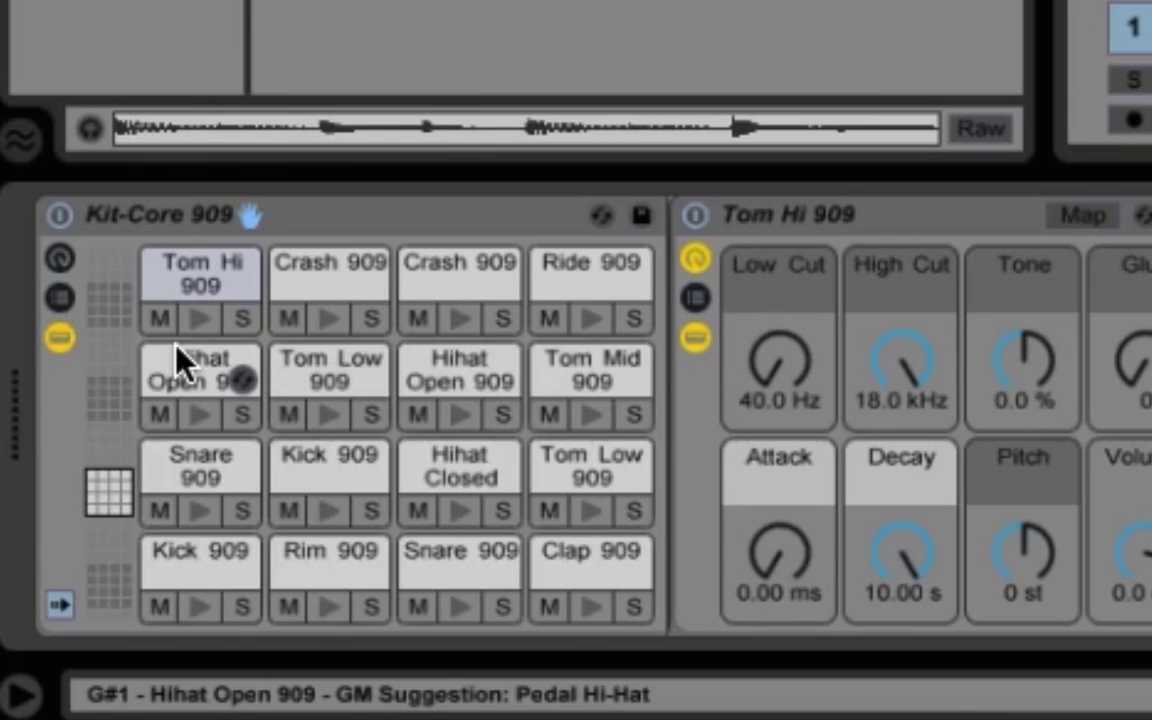
key(z)
key(a)
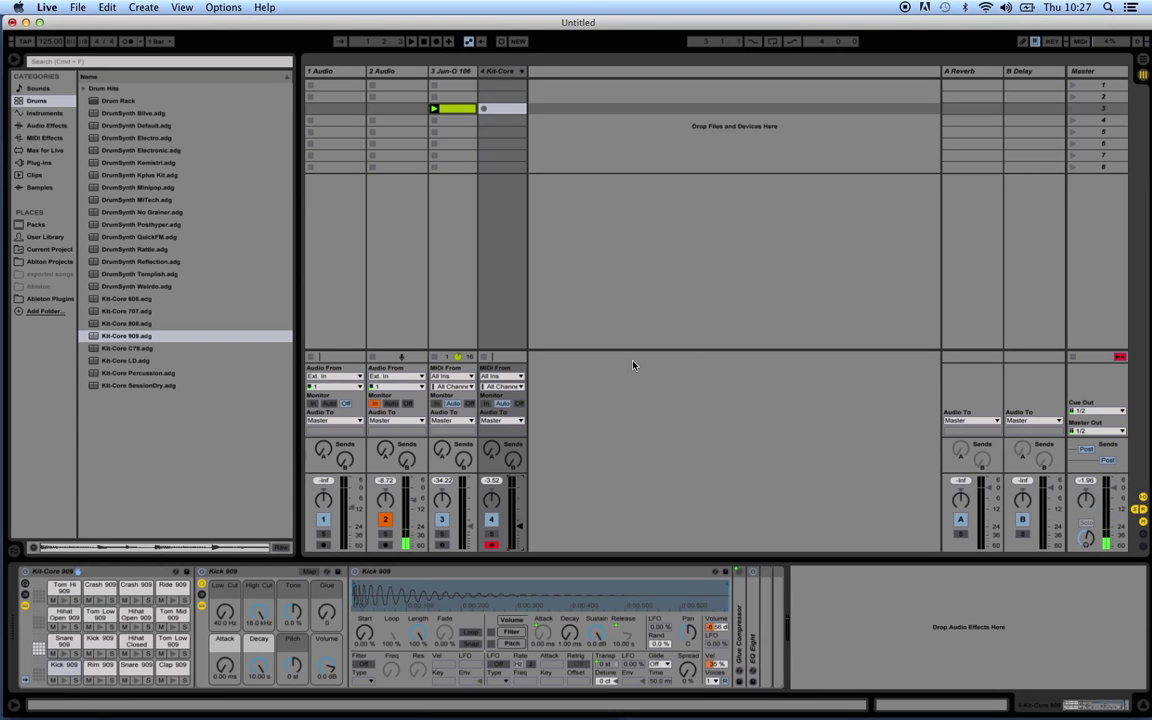
Raise the computer-keyboard octave above the 909 pads to C3–D4
key(z)
key(z)
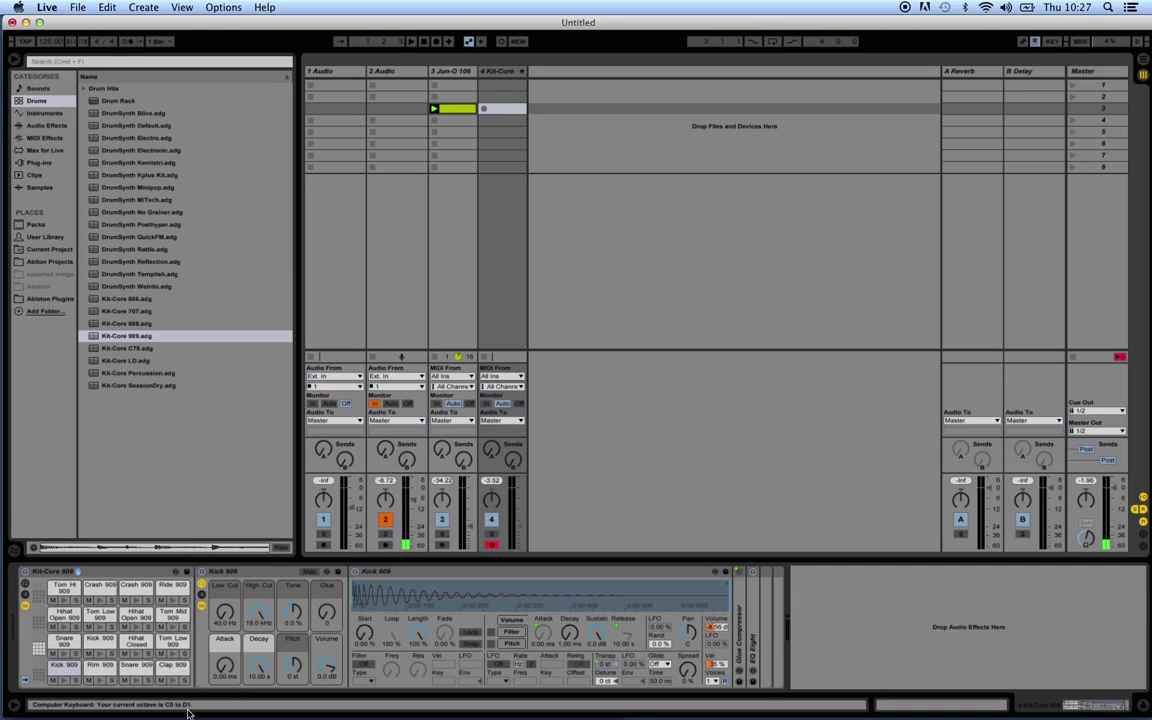
key(x)
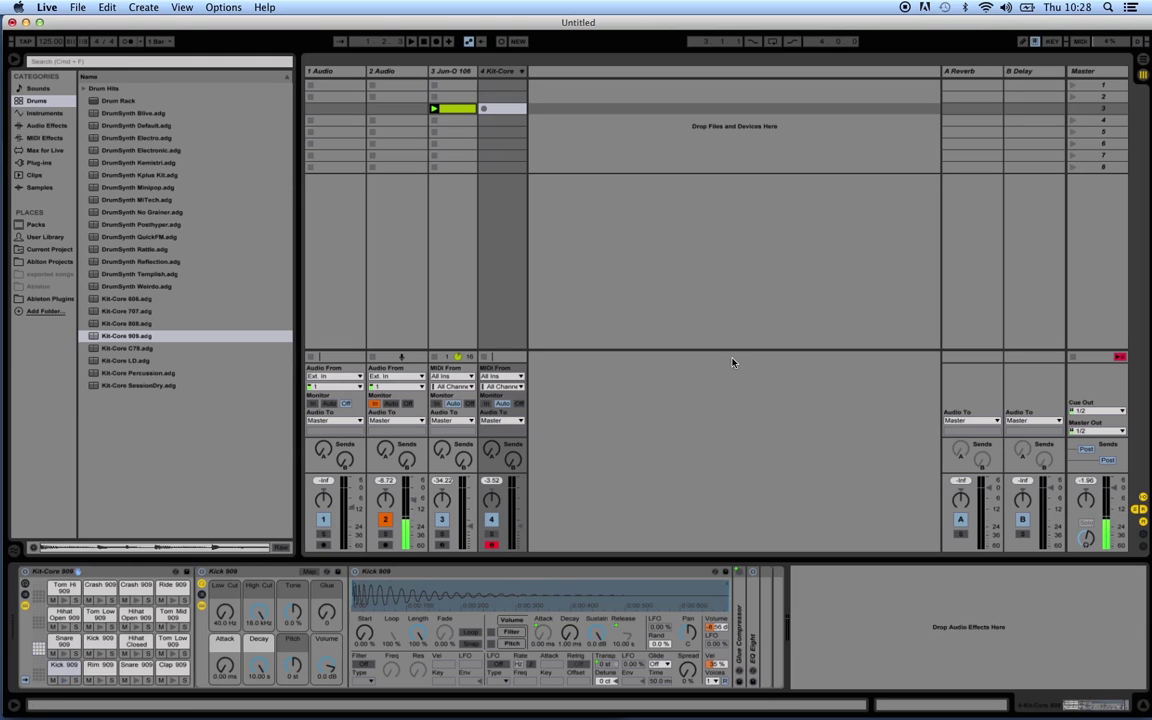
key(x)
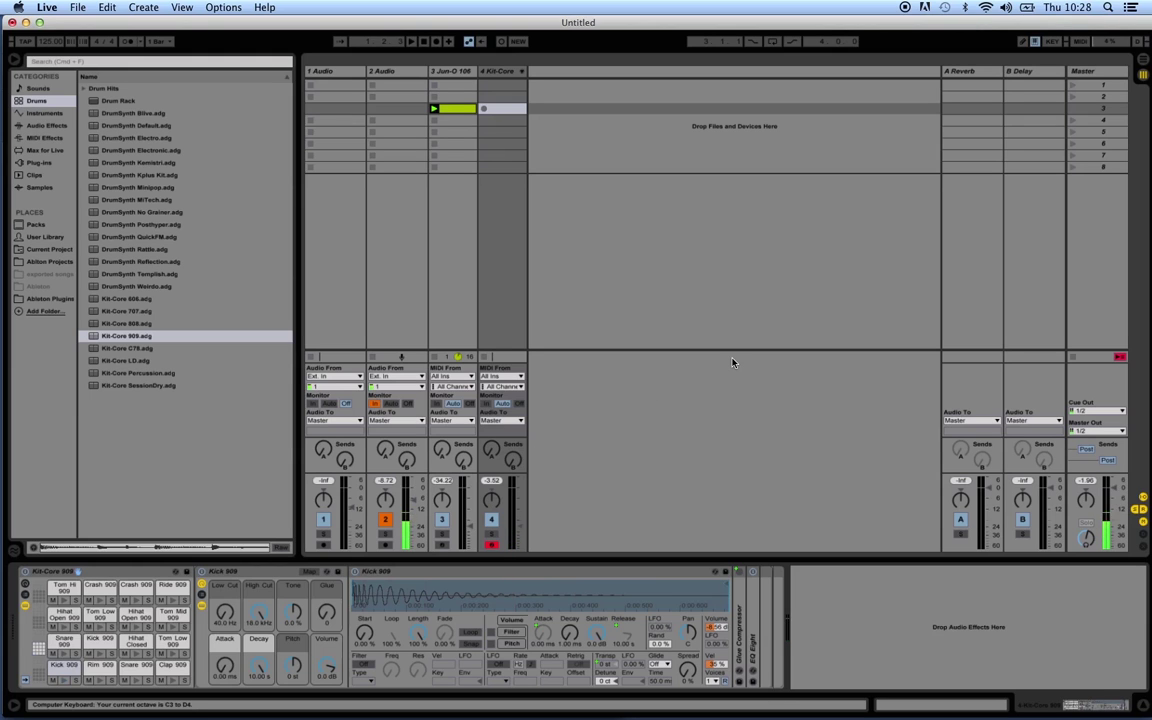
Step the keyboard octave down and up, playing A to compare Kick 909 with empty pads
key(a)
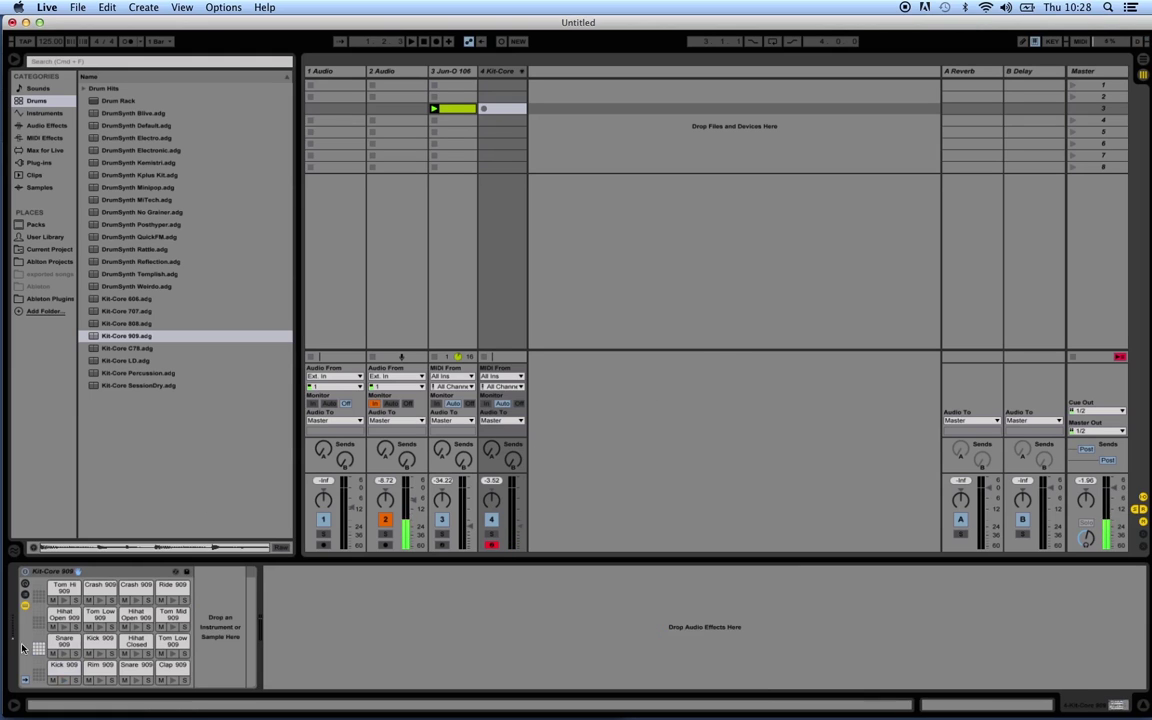
key(z)
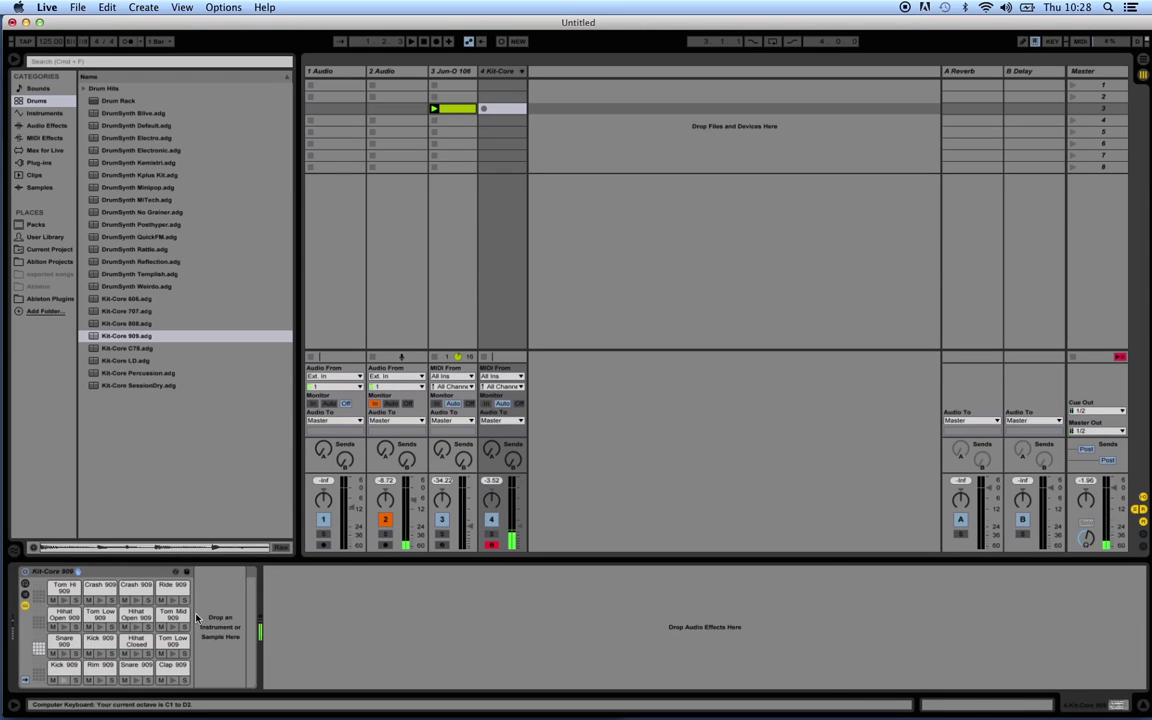
key(a)
key(x)
key(a)
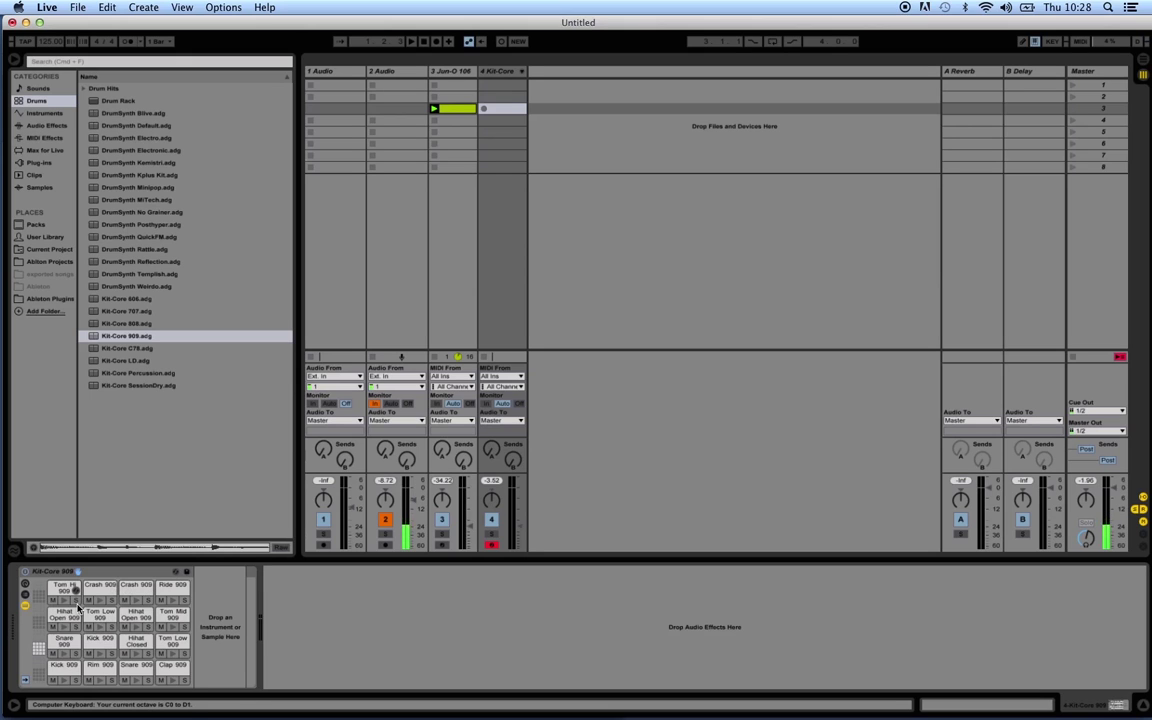
Audition Tom Hi 909, then play Tom Mid, Kick and Snare 909 from the keyboard
key(z)
click(74, 606)
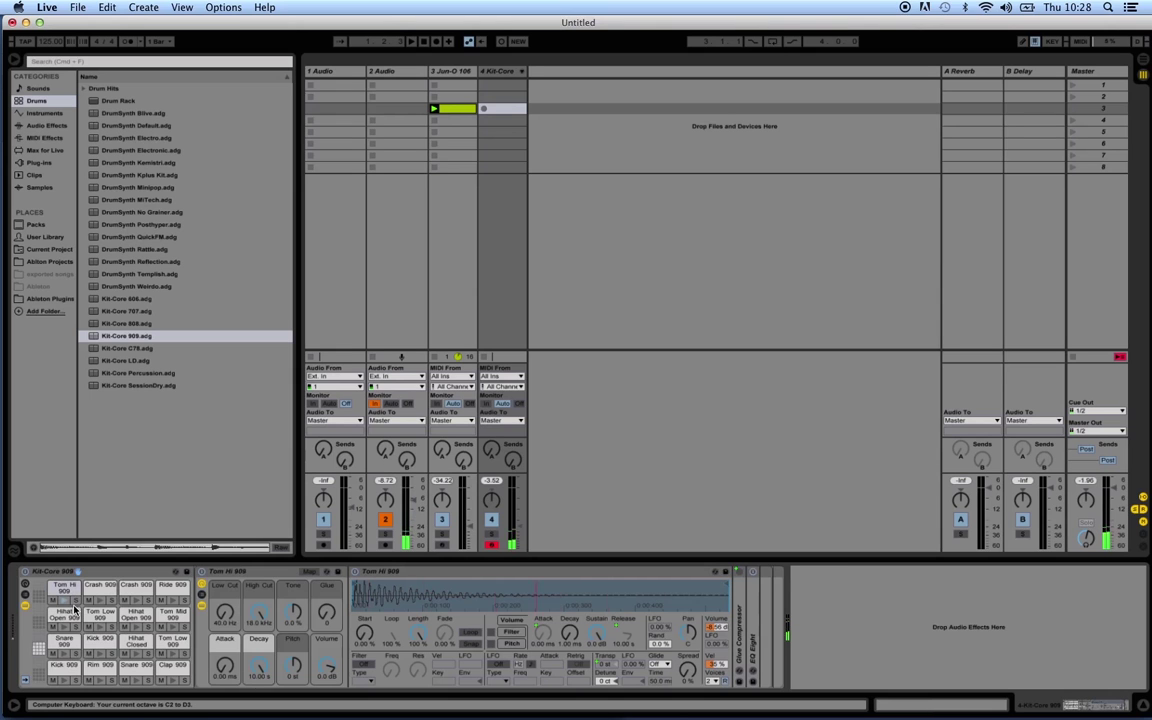
key(j)
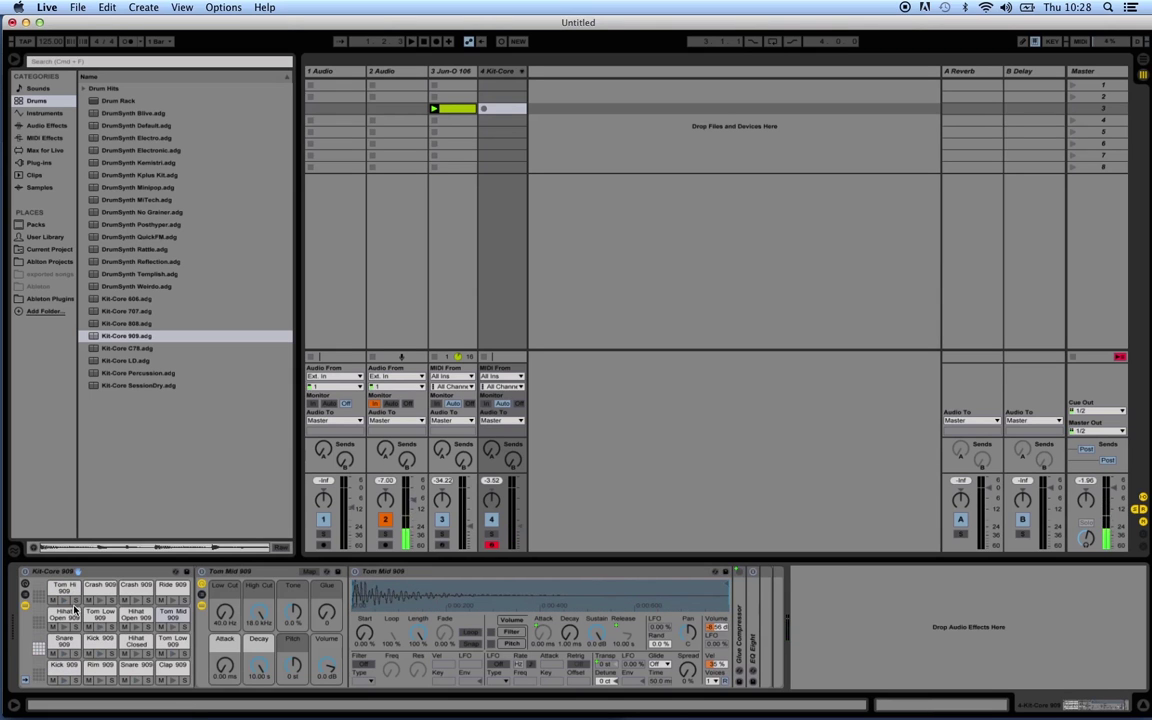
key(a)
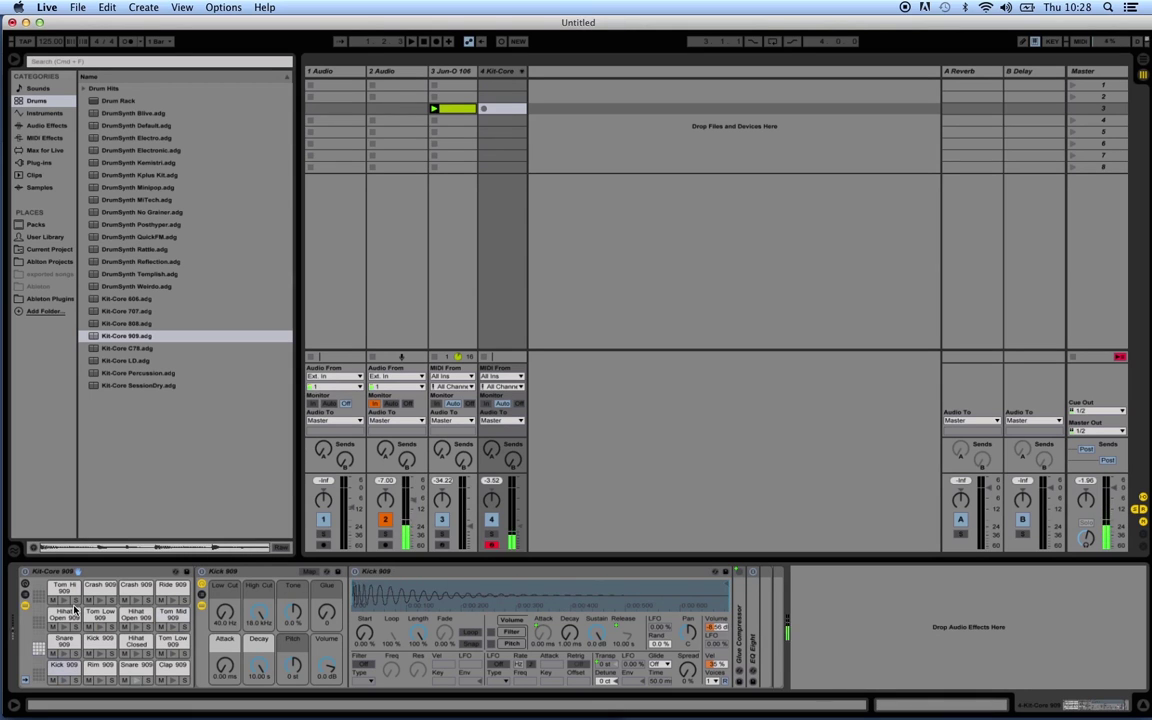
key(s)
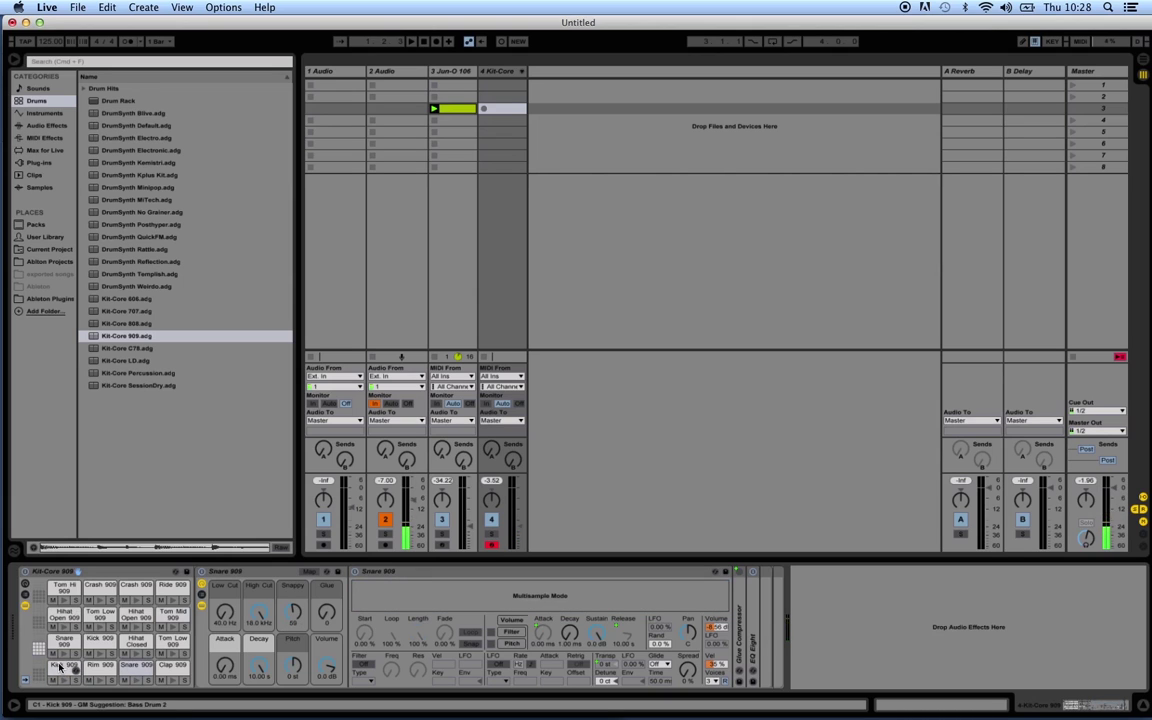